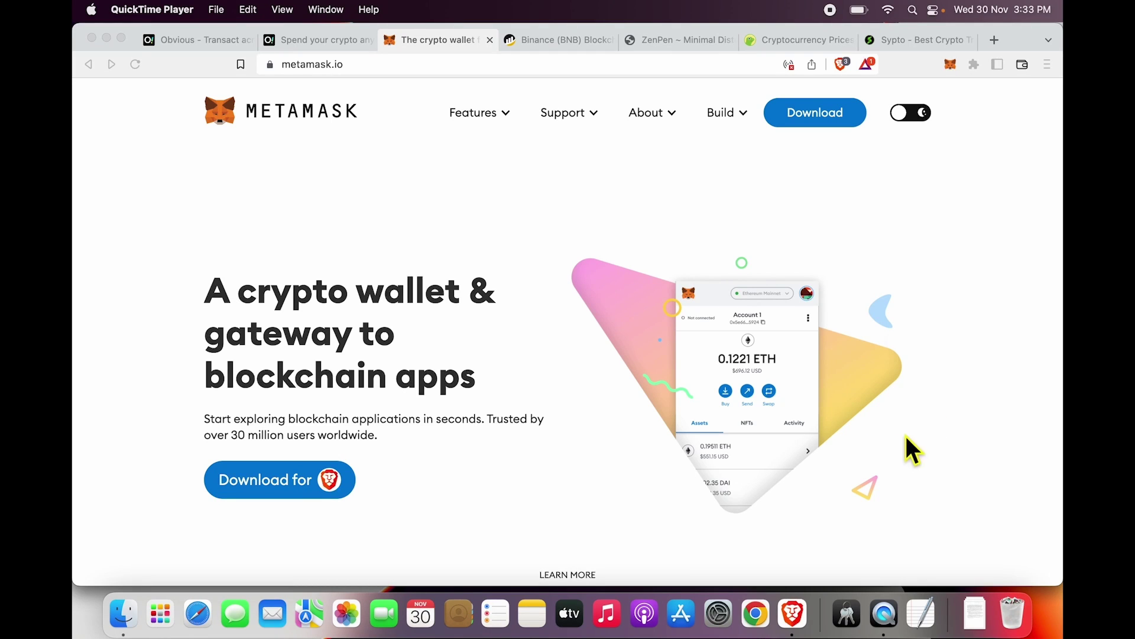
Step: Open the MetaMask popup in Brave to view Account 1's 0 ETH on Ethereum Mainnet
click(952, 66)
click(952, 67)
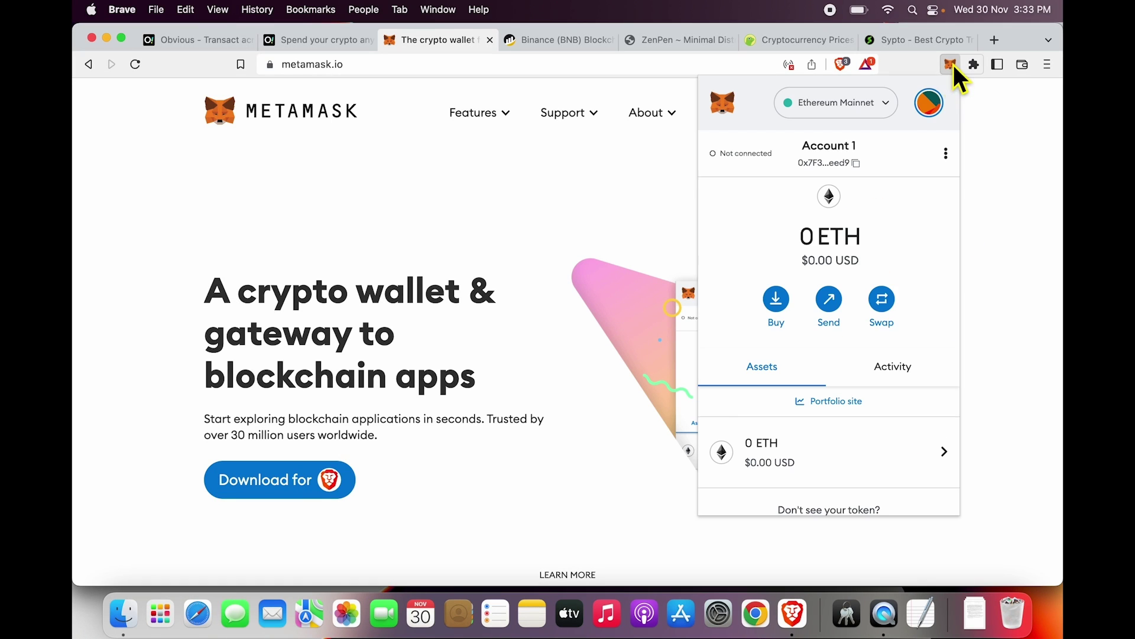
scroll(763, 310, down, 3)
scroll(763, 313, up, 3)
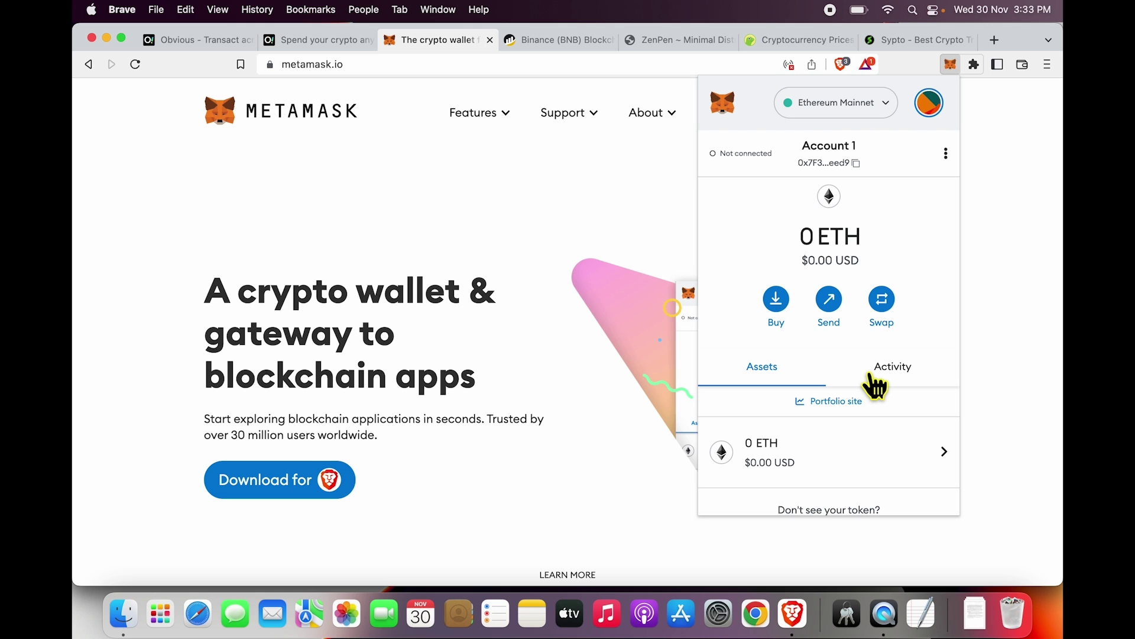
scroll(875, 381, down, 2)
scroll(874, 384, up, 2)
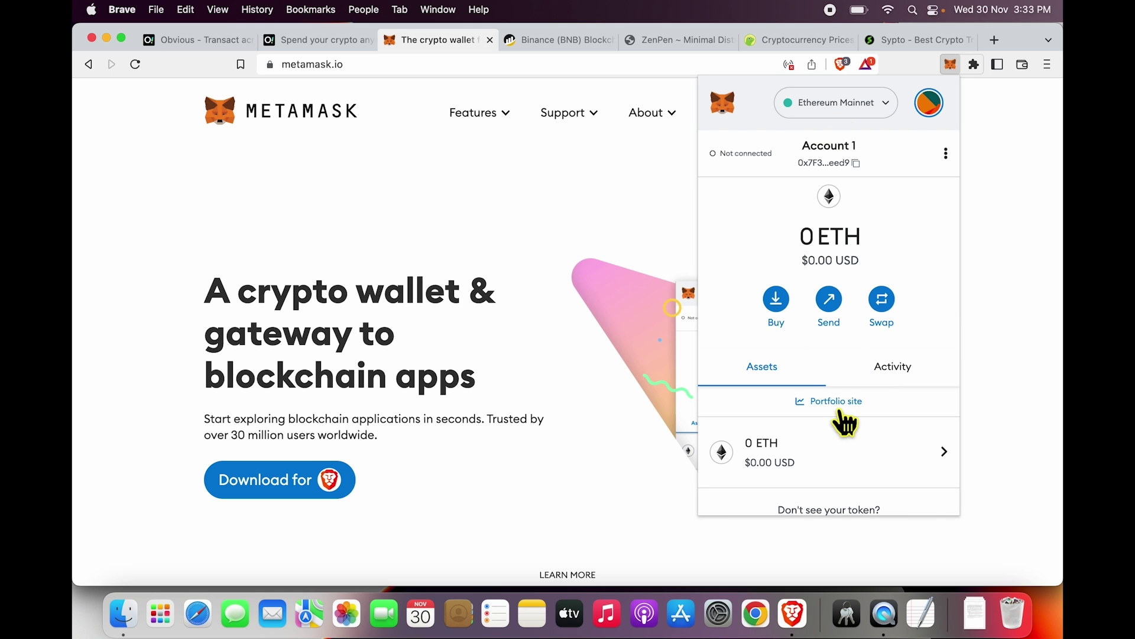
scroll(844, 419, down, 2)
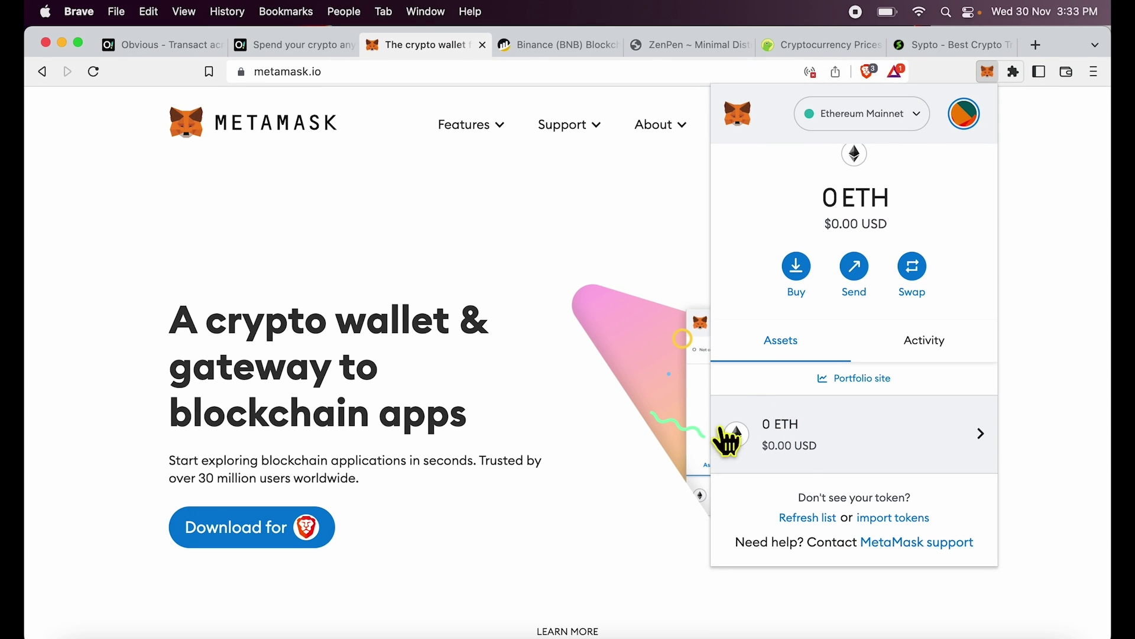
scroll(857, 444, up, 2)
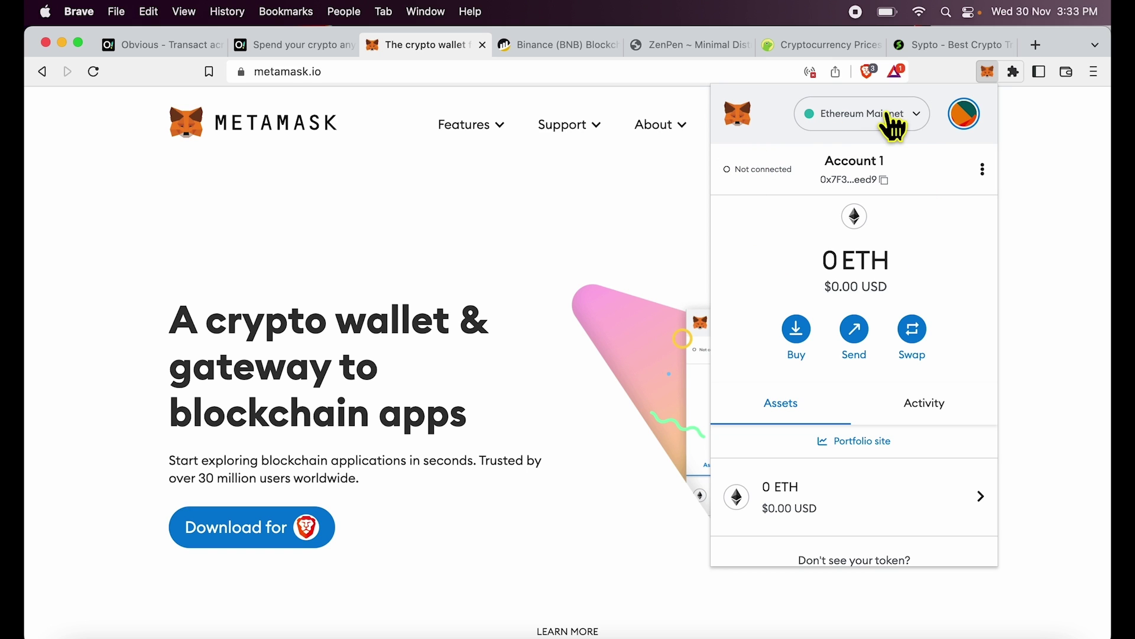
Step: Open and dismiss the network list twice, staying on Ethereum Mainnet
click(921, 119)
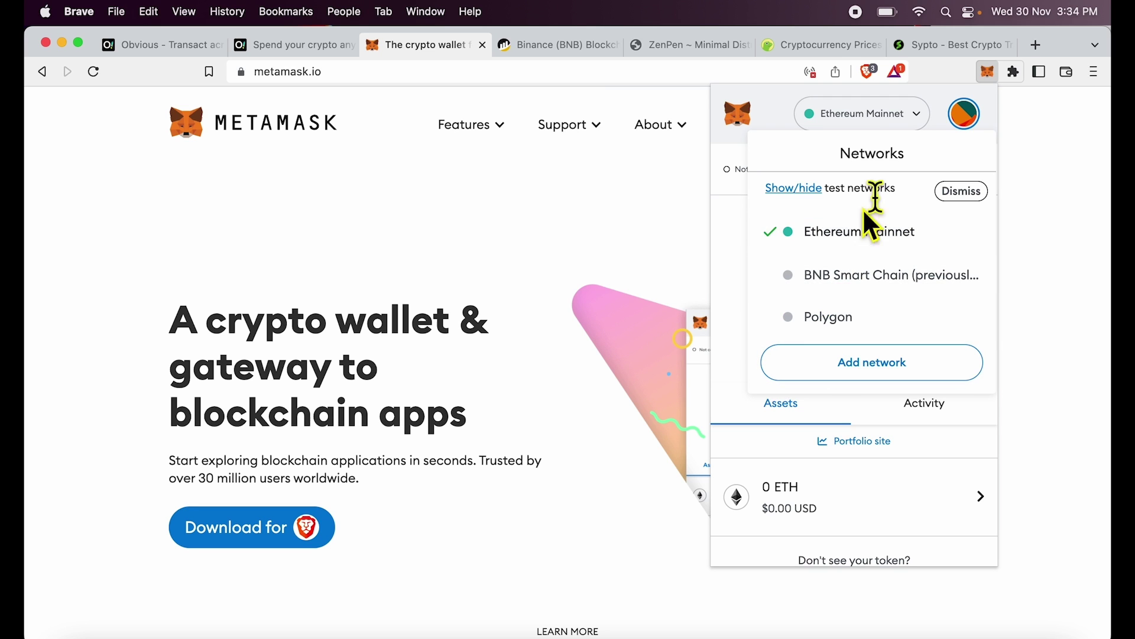
click(880, 125)
scroll(789, 489, down, 2)
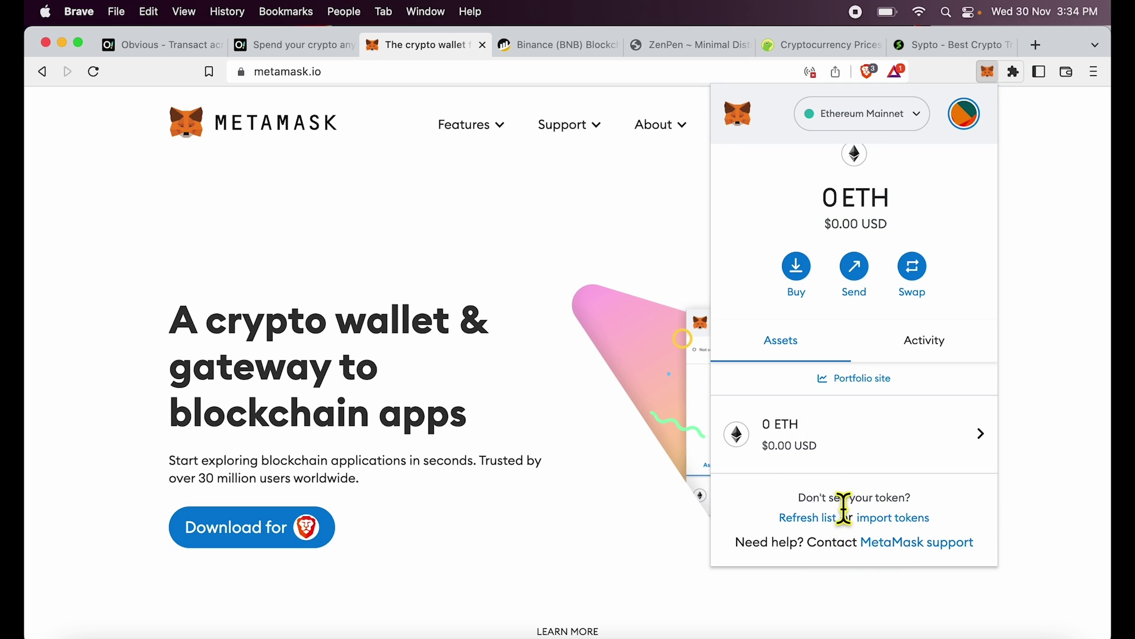
scroll(844, 507, up, 2)
click(890, 114)
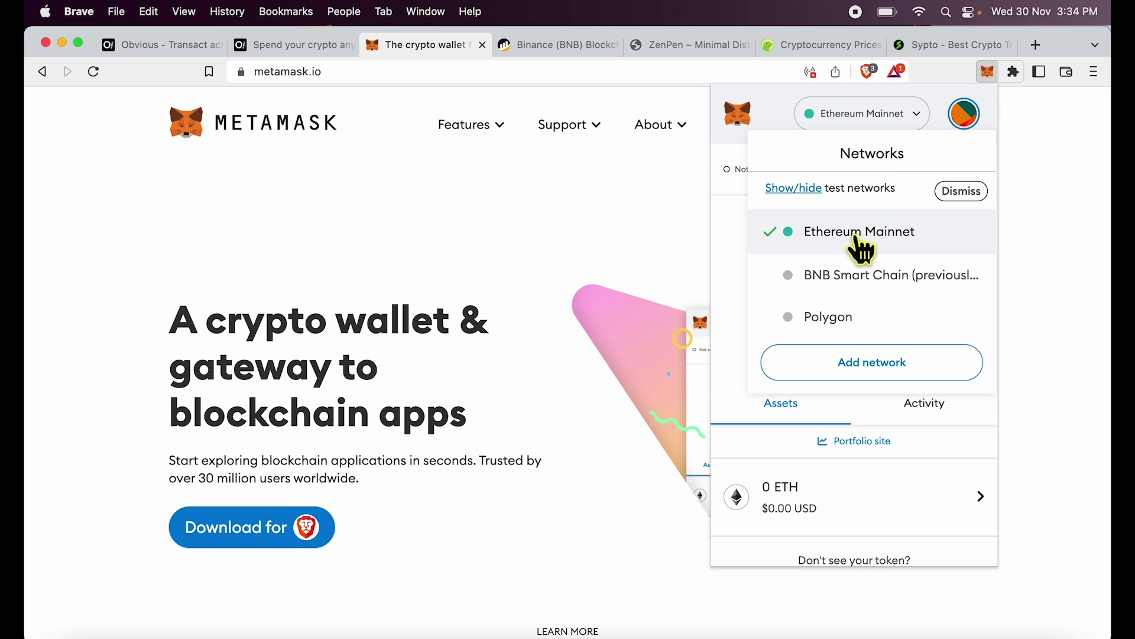
click(911, 112)
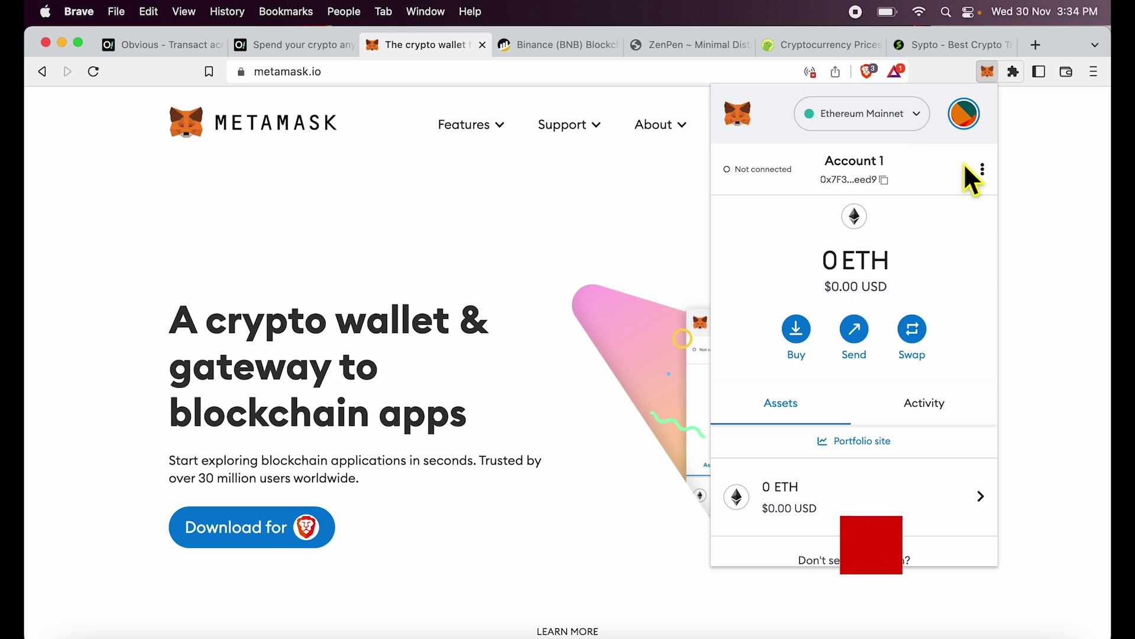
Step: Scroll the asset list down to the 'Don't see your token?' prompt
scroll(855, 452, down, 2)
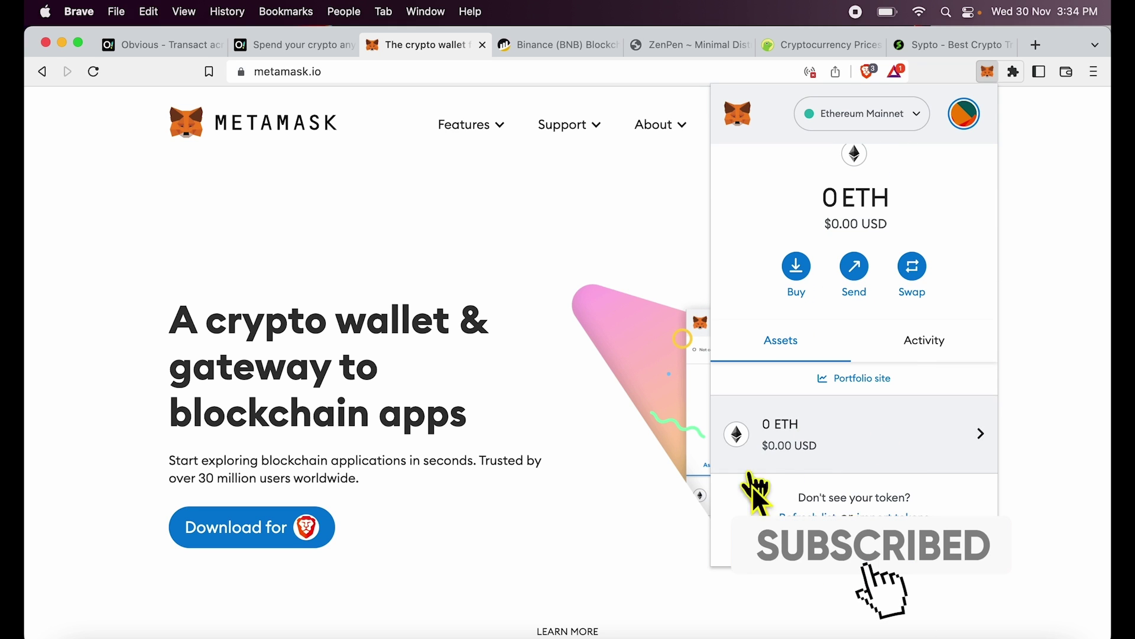
triple_click(856, 500)
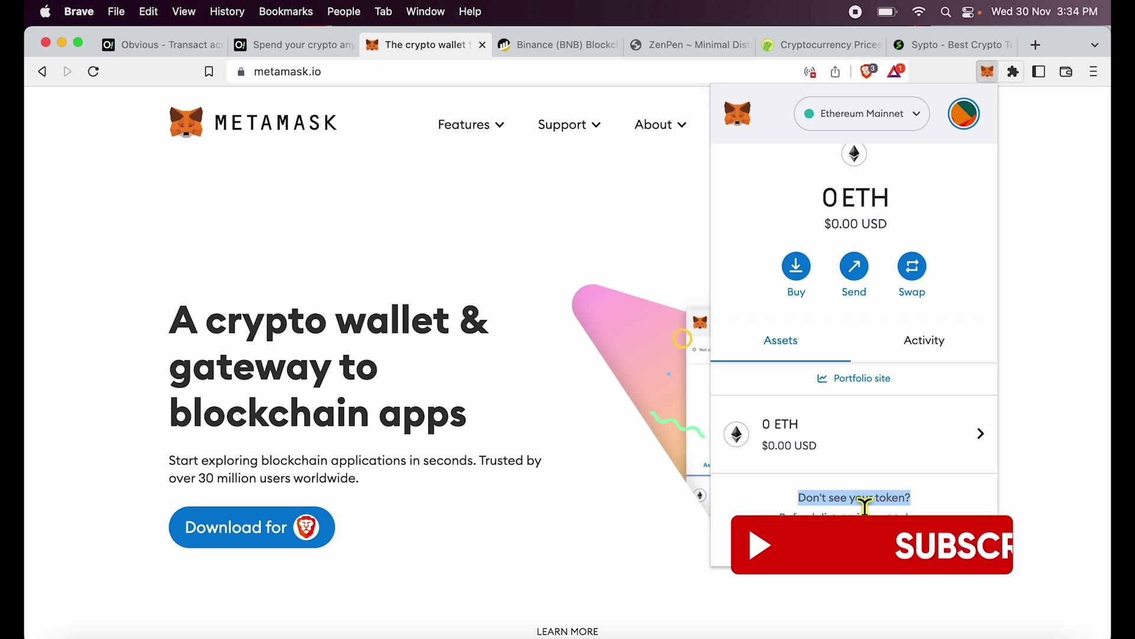
click(865, 504)
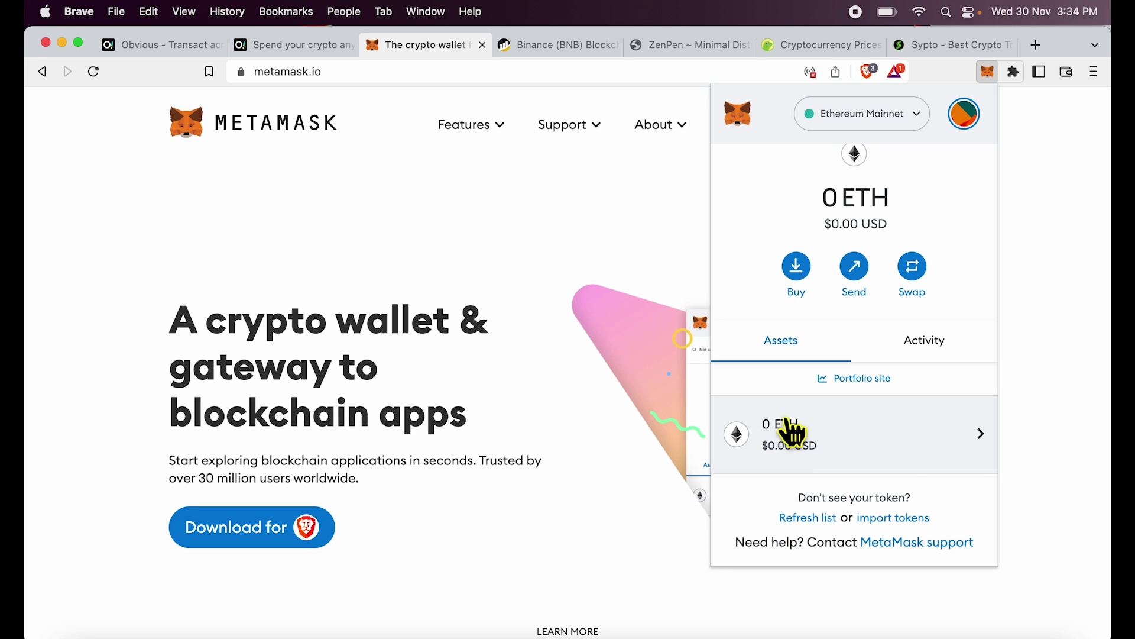
Step: Switch the wallet from Ethereum Mainnet to the Polygon network
click(894, 519)
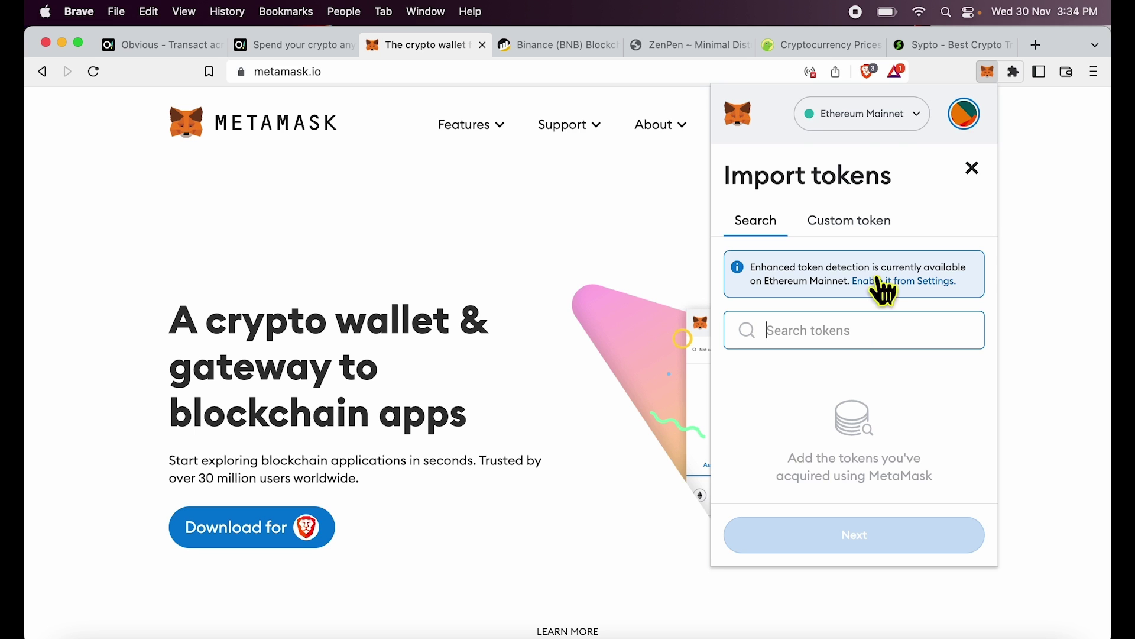
click(889, 127)
key(Escape)
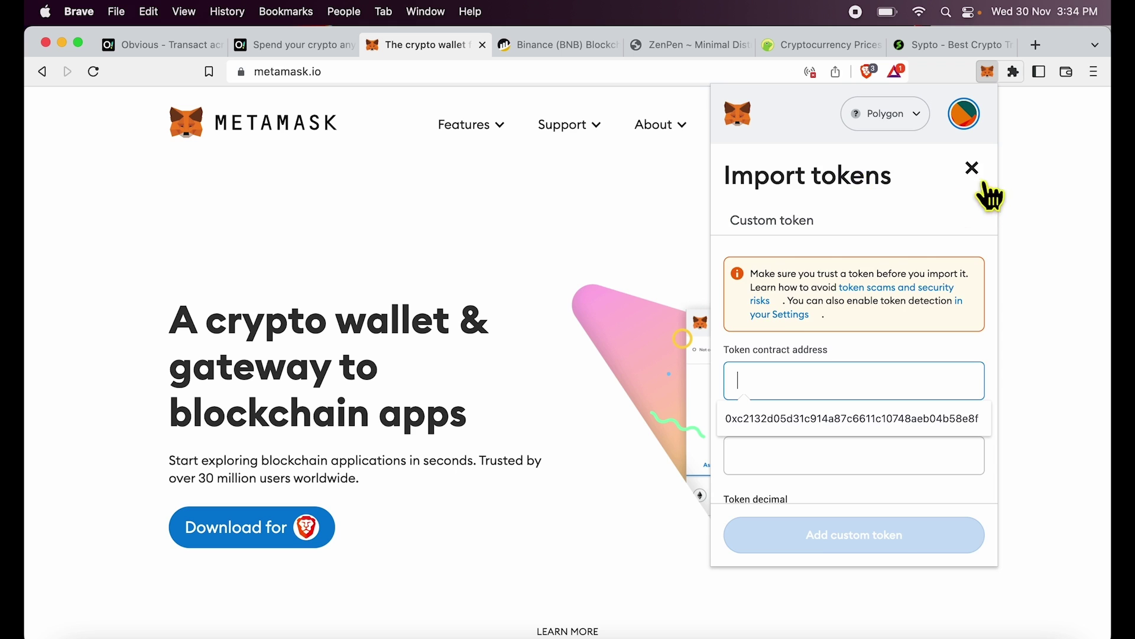
click(975, 170)
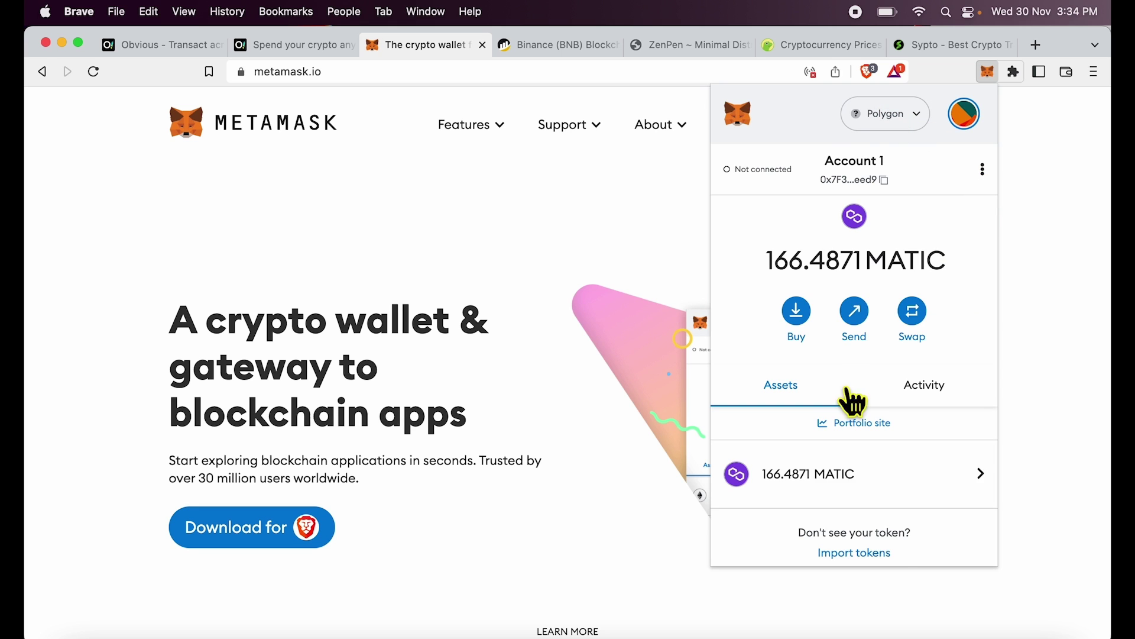
Step: Bring up the custom token import form on Polygon, leaving the contract address empty
scroll(851, 477, down, 1)
click(858, 517)
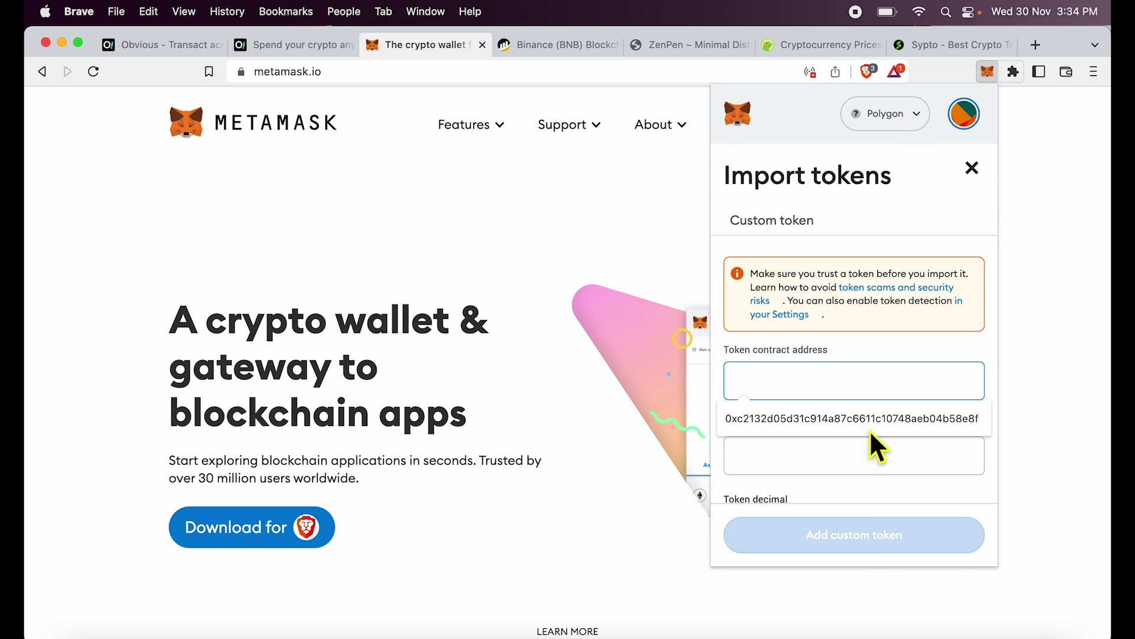
click(882, 345)
scroll(846, 384, down, 2)
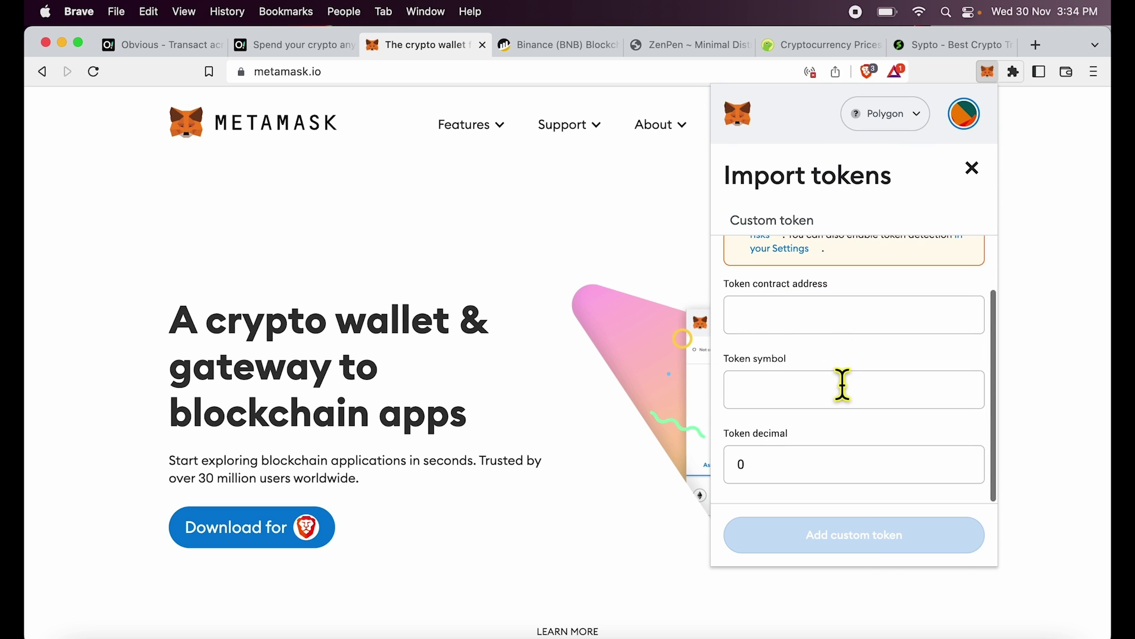
scroll(818, 350, up, 2)
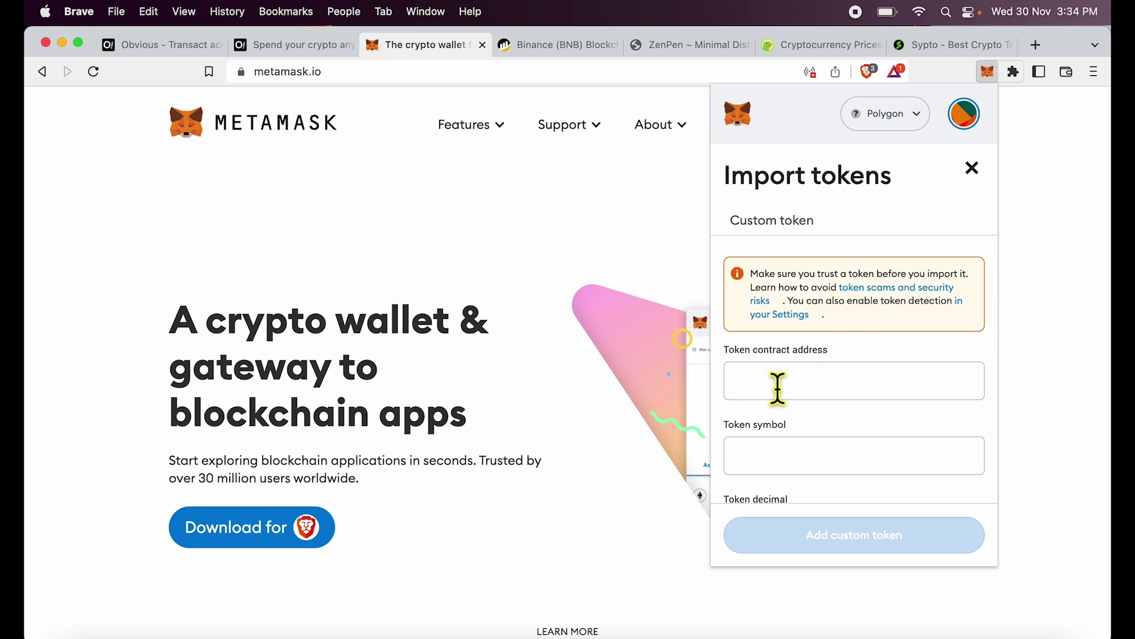
Step: Close the token import form and switch the wallet back to Ethereum Mainnet
click(973, 167)
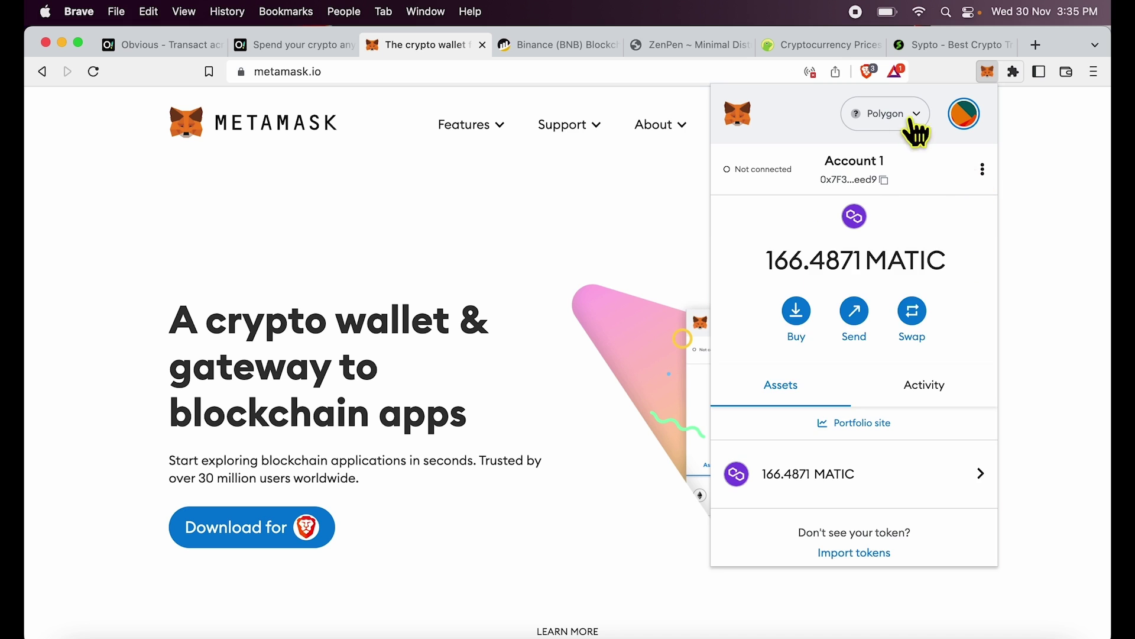
click(891, 114)
click(867, 235)
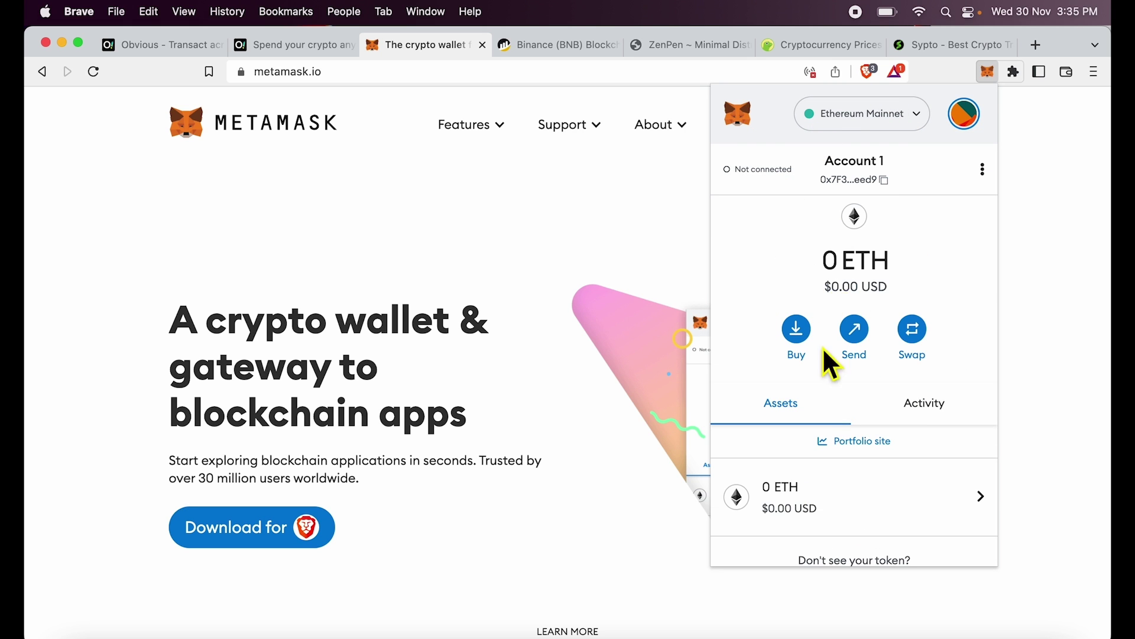
Step: Search 'USDT' in Import tokens and import Tether USD (USDT)
click(905, 526)
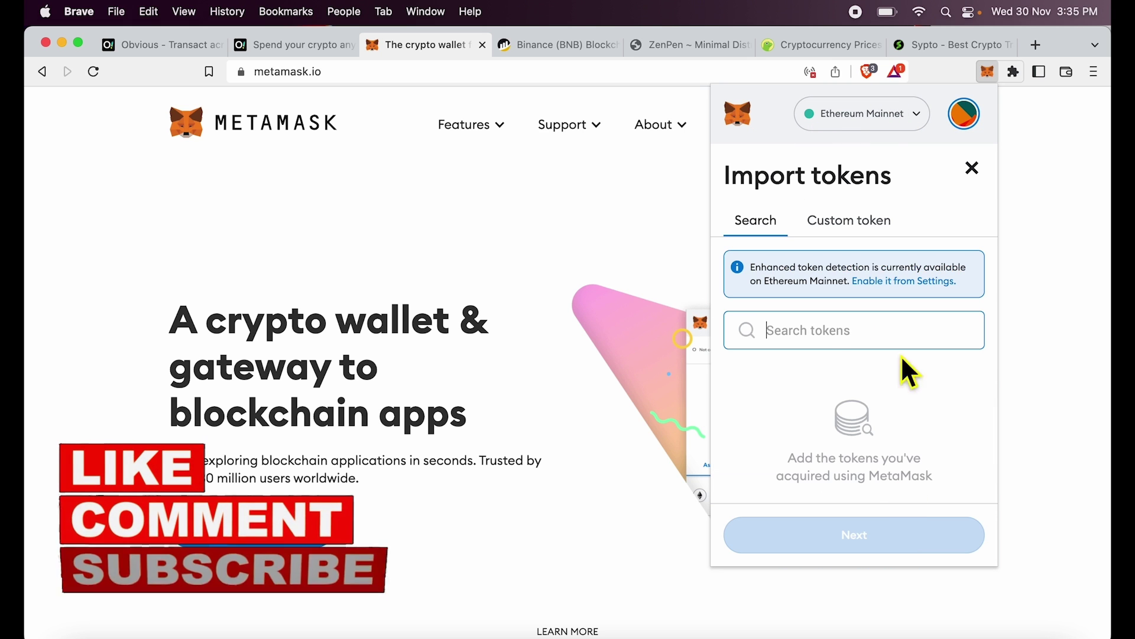
click(900, 337)
text(USDT)
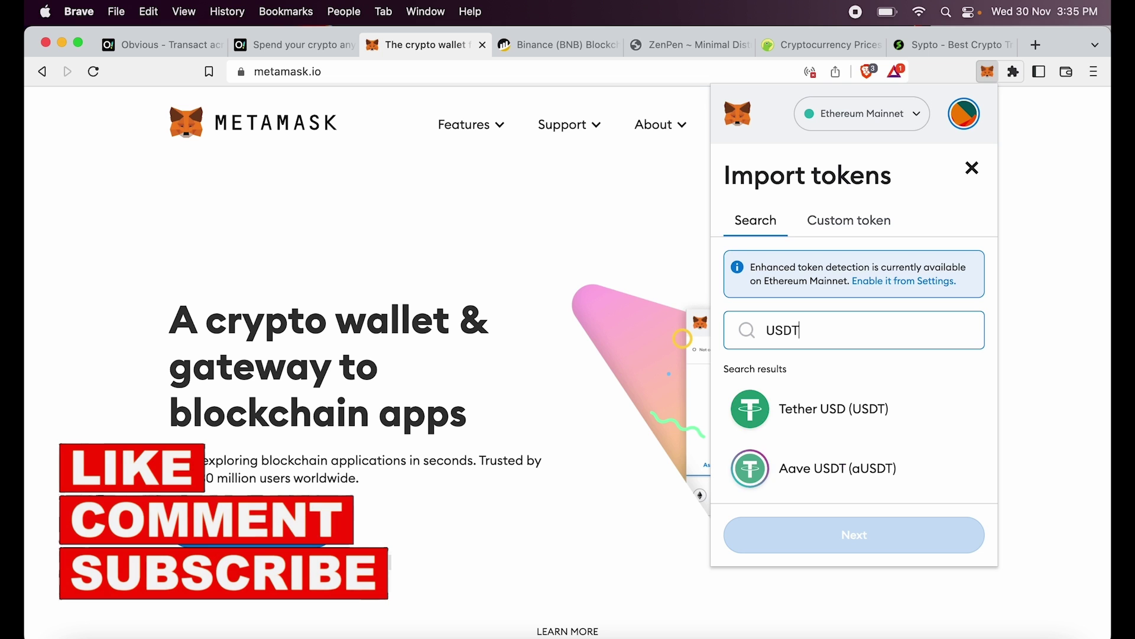
click(833, 417)
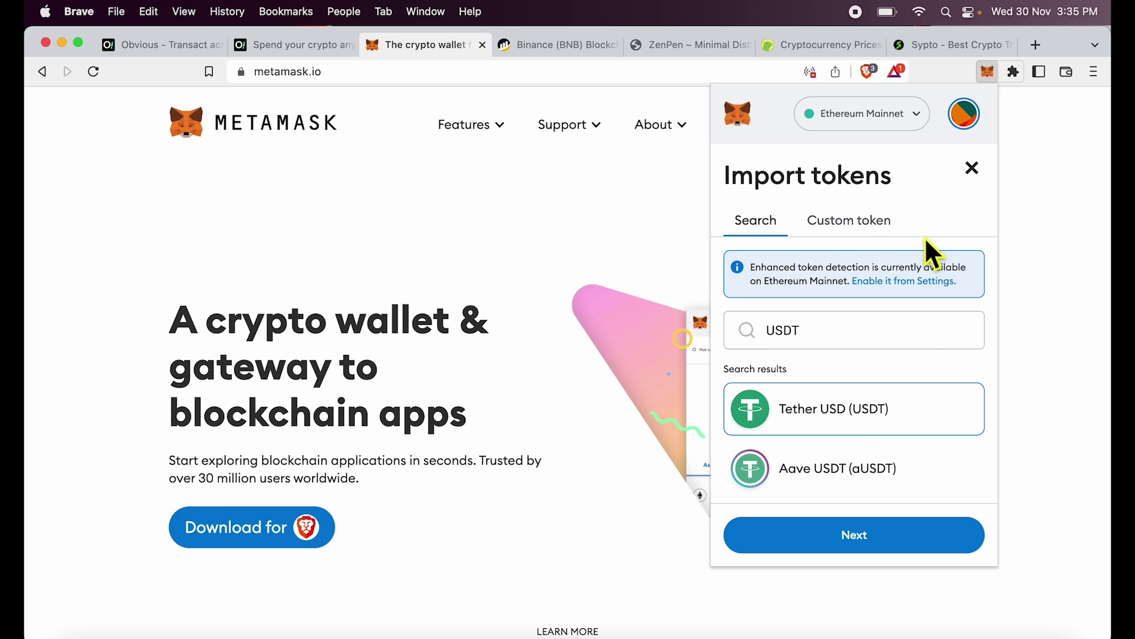
click(865, 536)
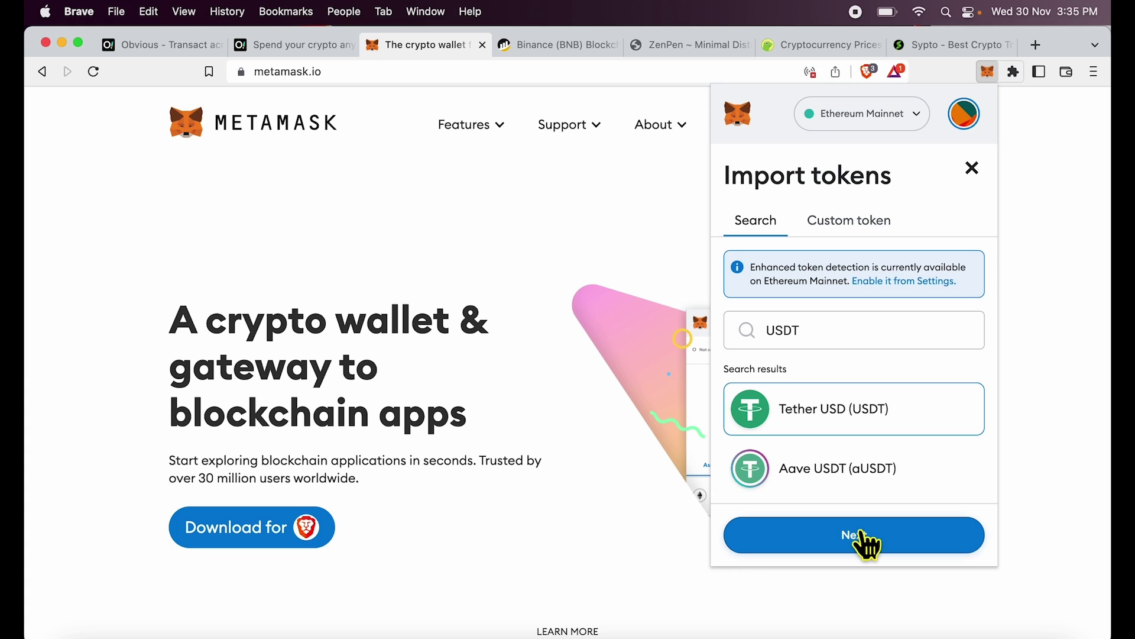
click(867, 539)
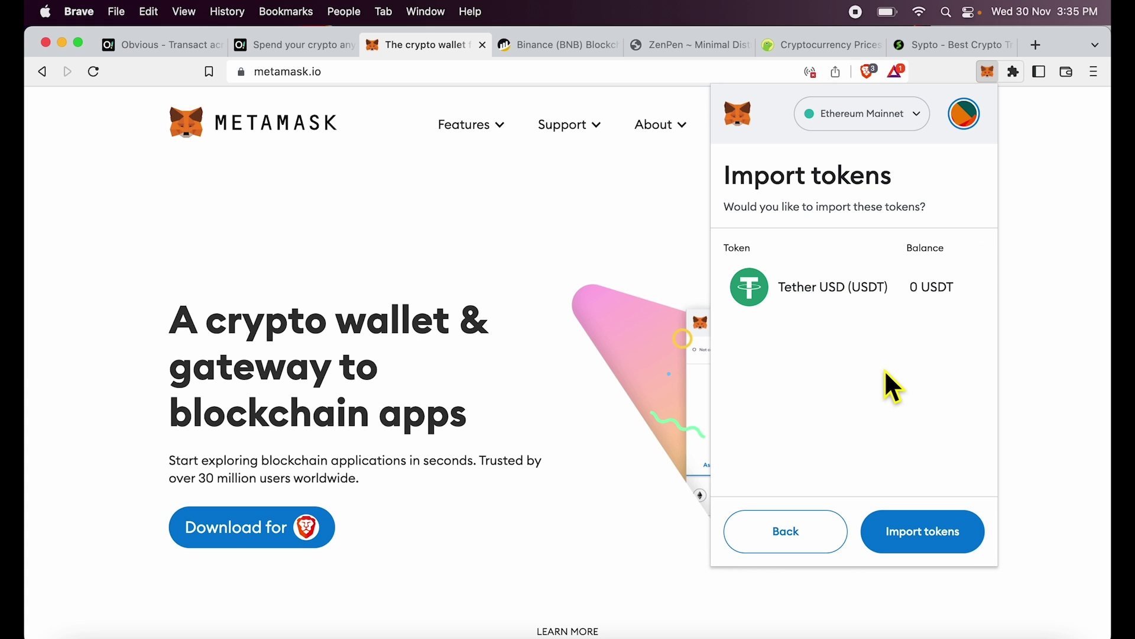
click(917, 525)
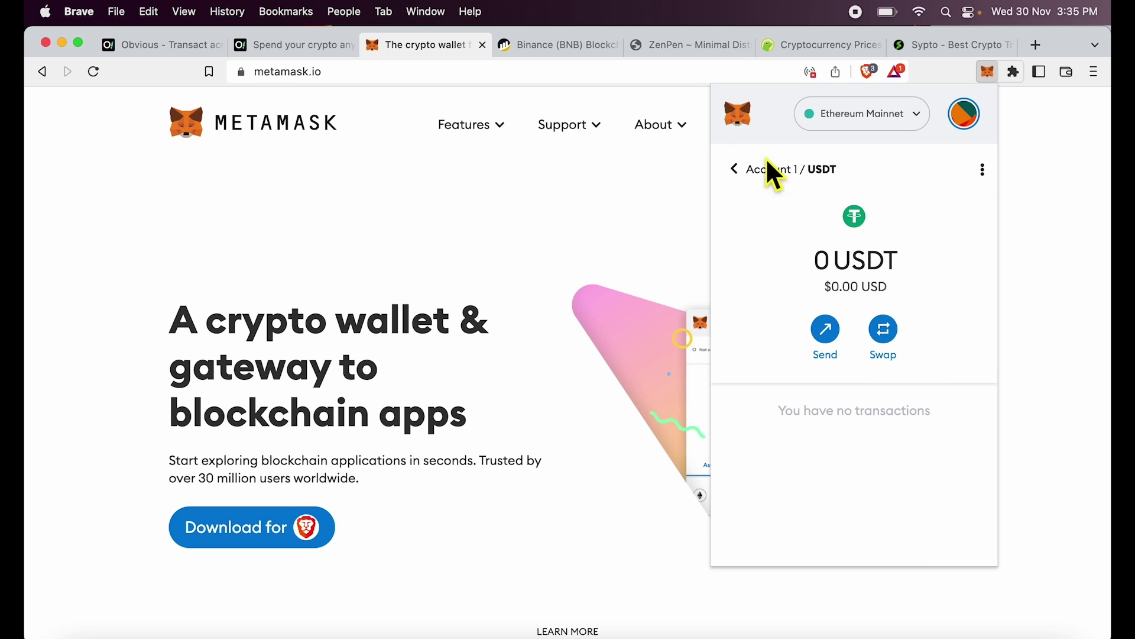
Step: Review the imported USDT token details and copy the account address
click(743, 168)
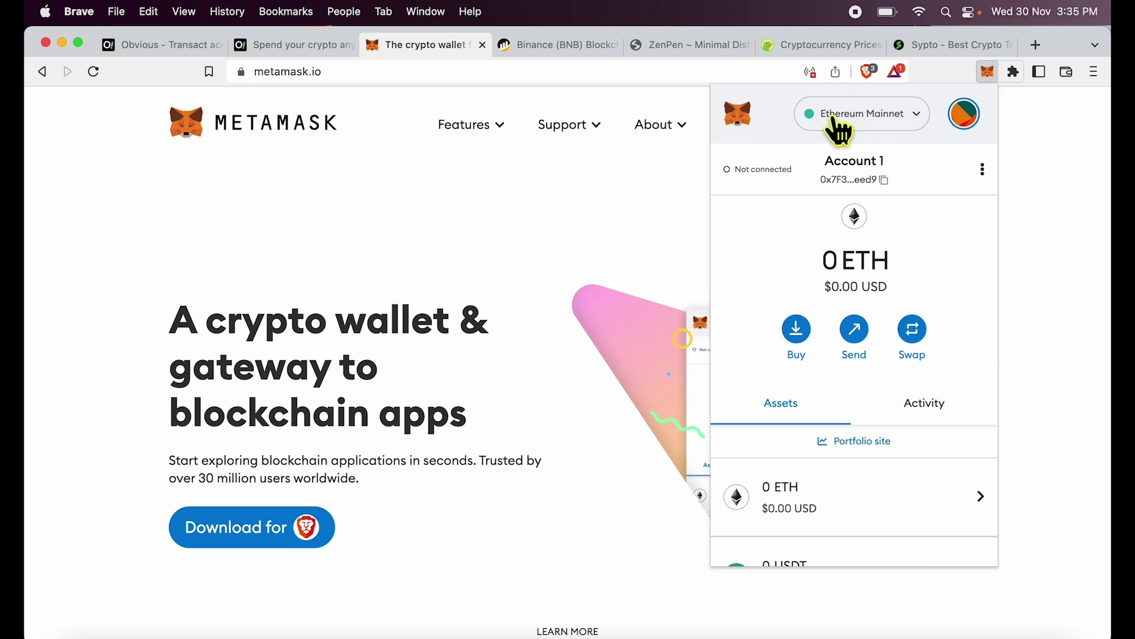
scroll(841, 338, down, 3)
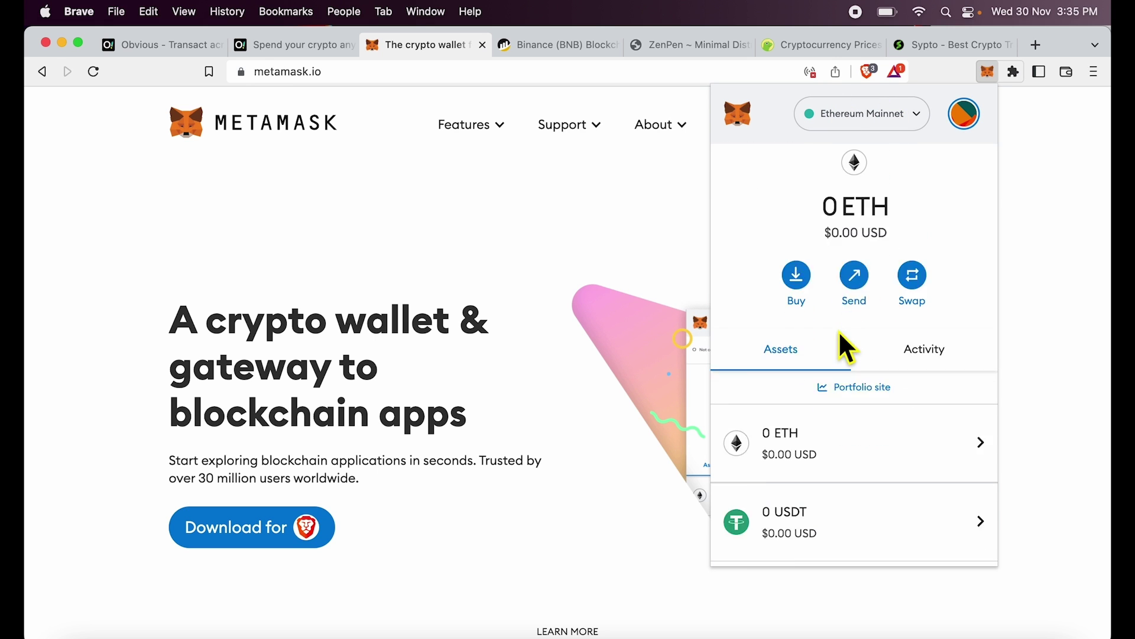
click(887, 503)
click(742, 168)
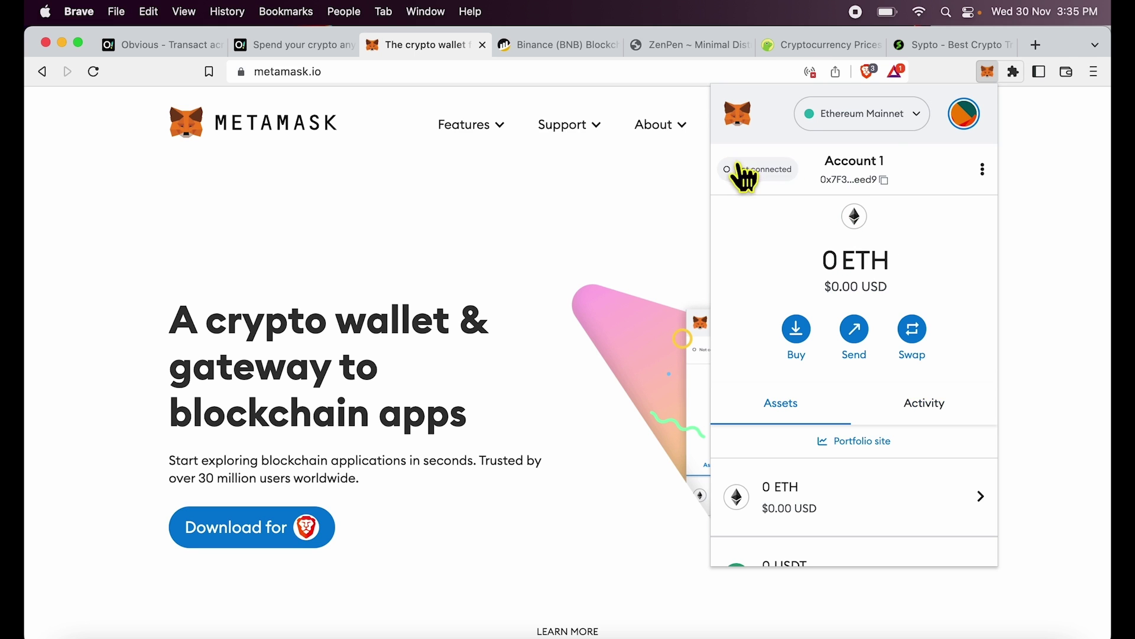
click(858, 173)
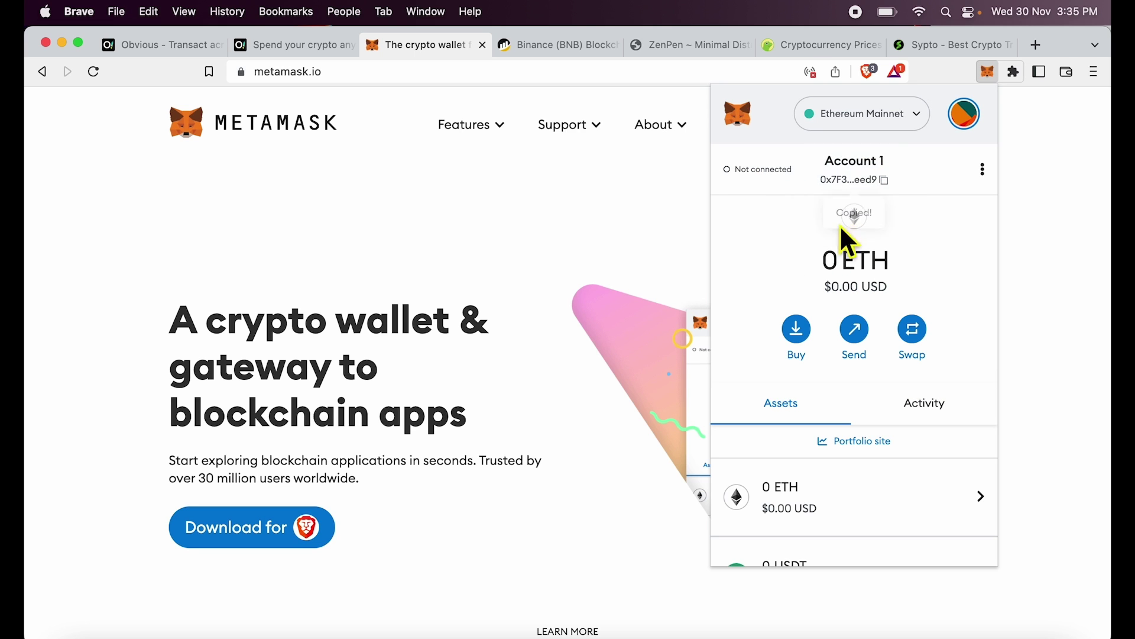
Step: Switch to the Polygon network and start a custom token import there
click(896, 118)
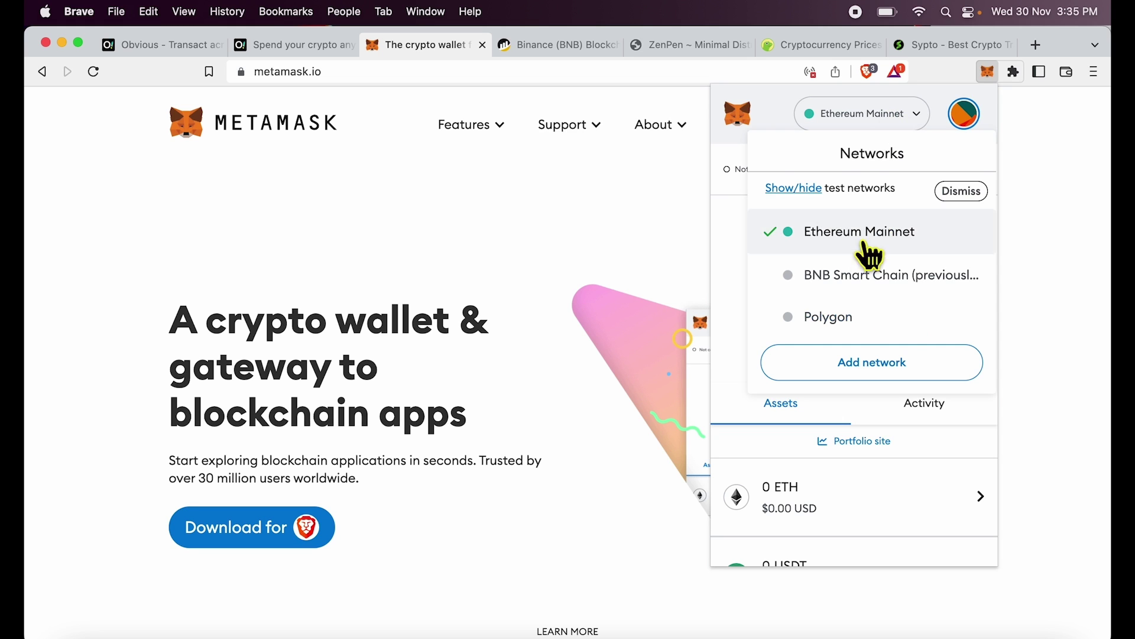
click(858, 322)
scroll(846, 464, down, 1)
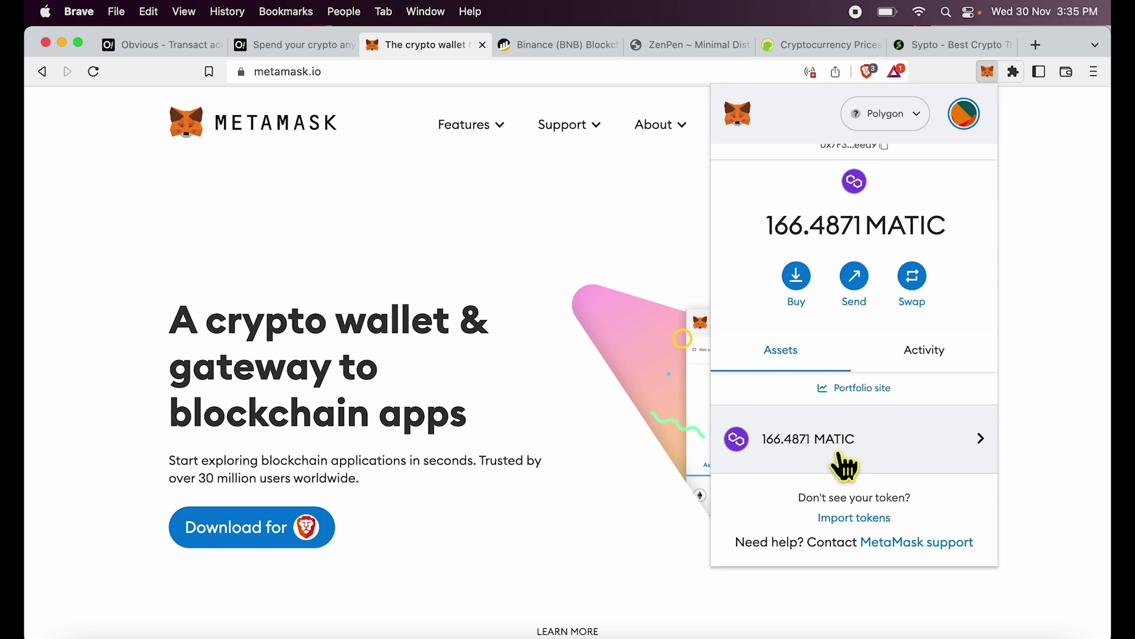
click(858, 519)
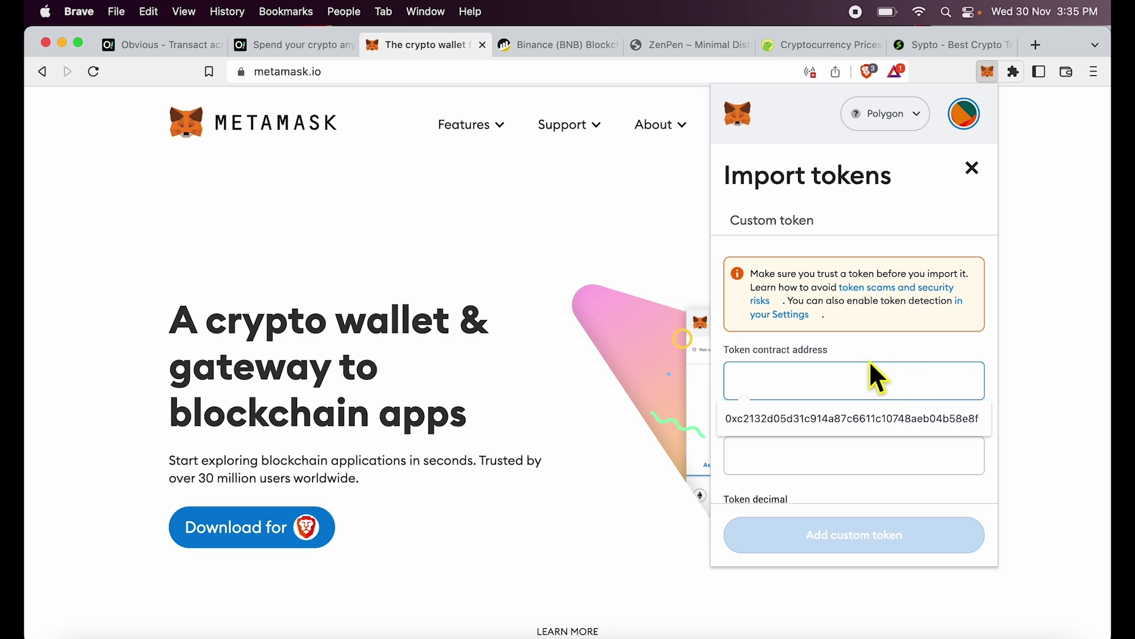
click(886, 348)
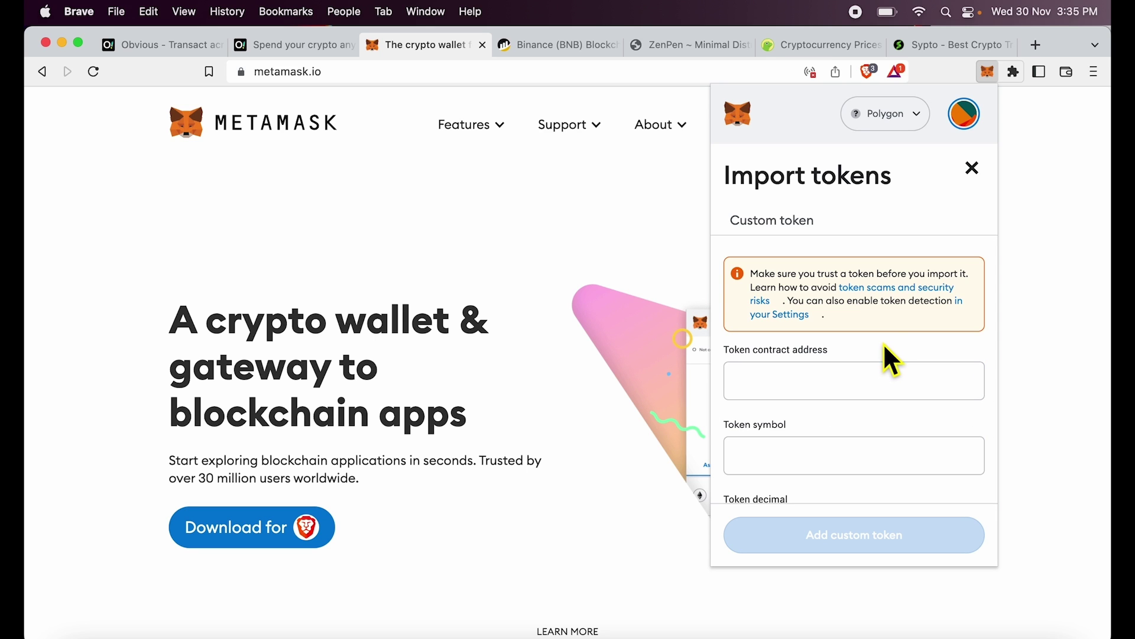
scroll(828, 482, down, 2)
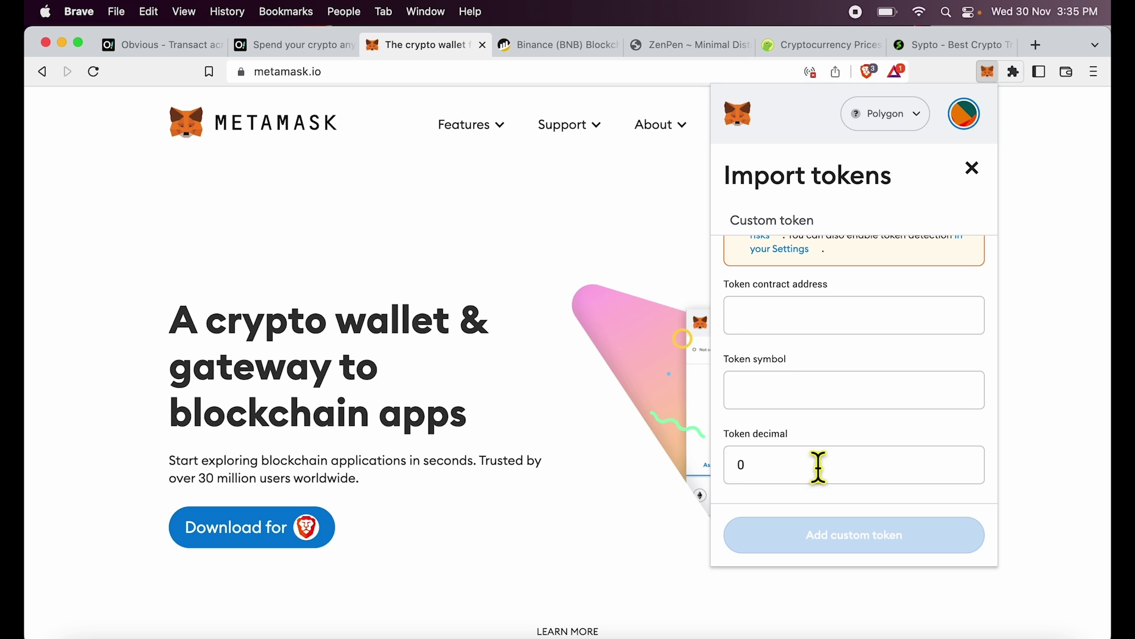
Step: Open CoinGecko's Tether (USDT) page and expand its contracts to reveal the Polygon POS address
click(808, 51)
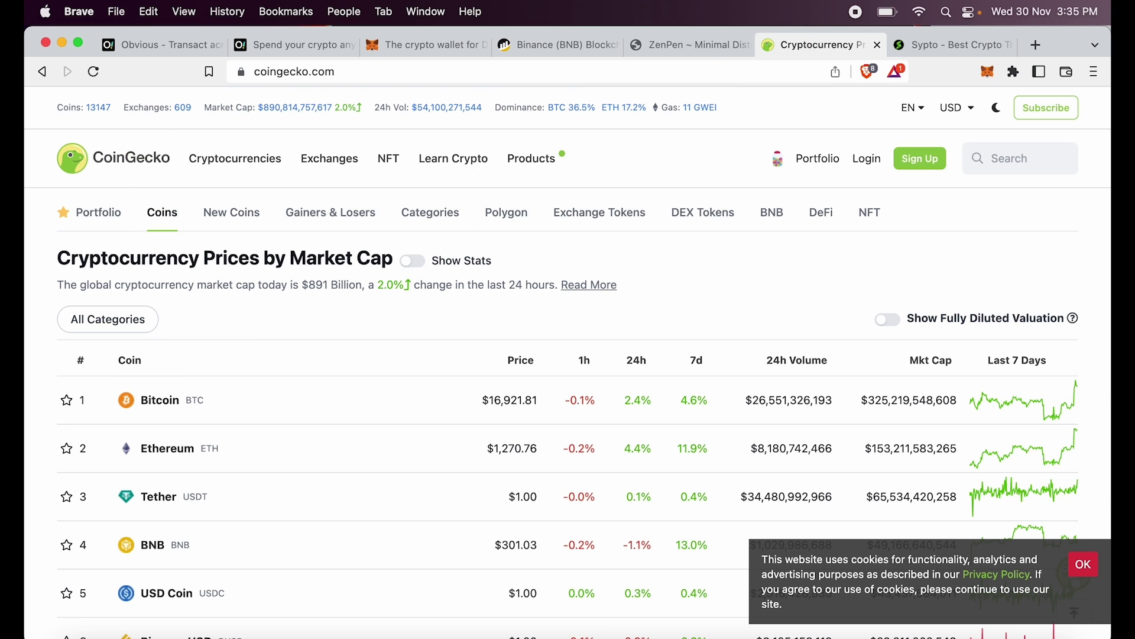
click(158, 498)
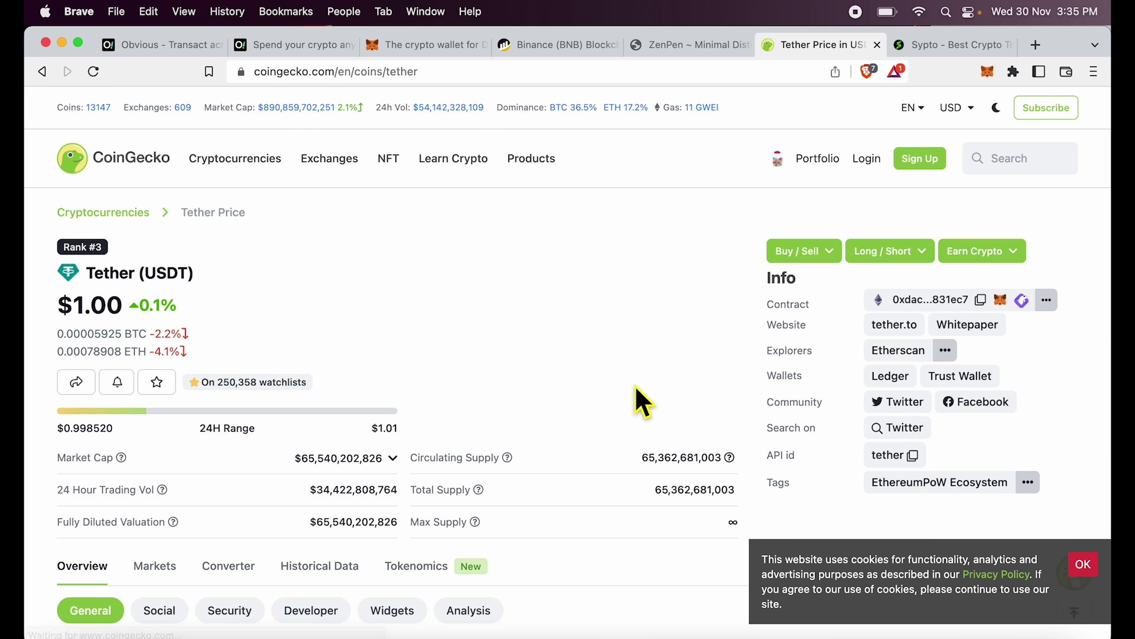
double_click(780, 304)
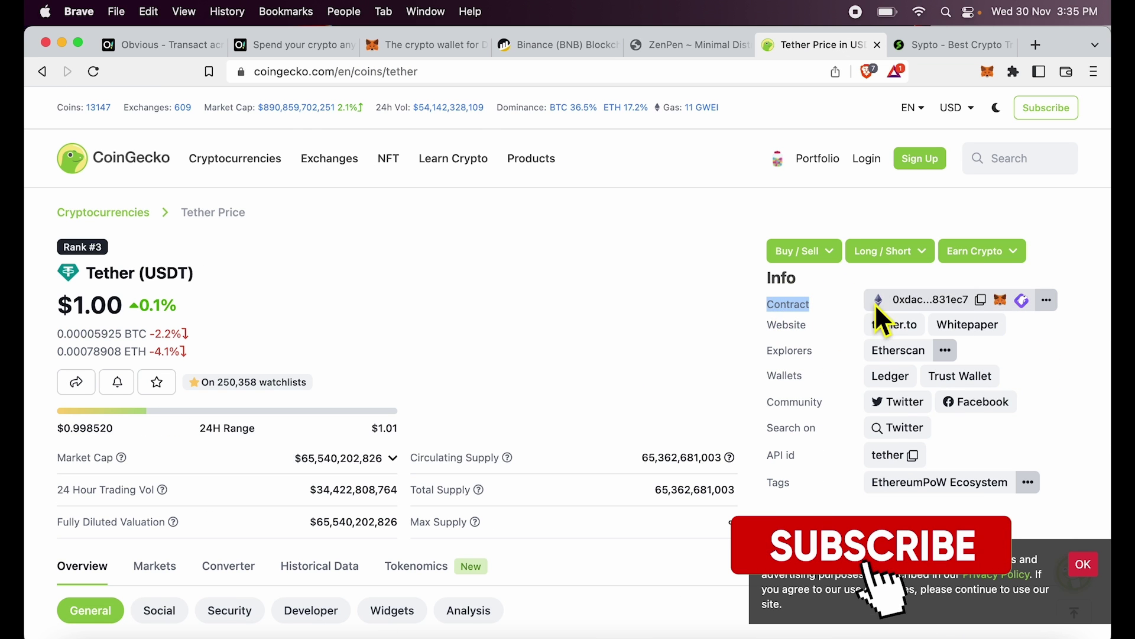
click(1047, 301)
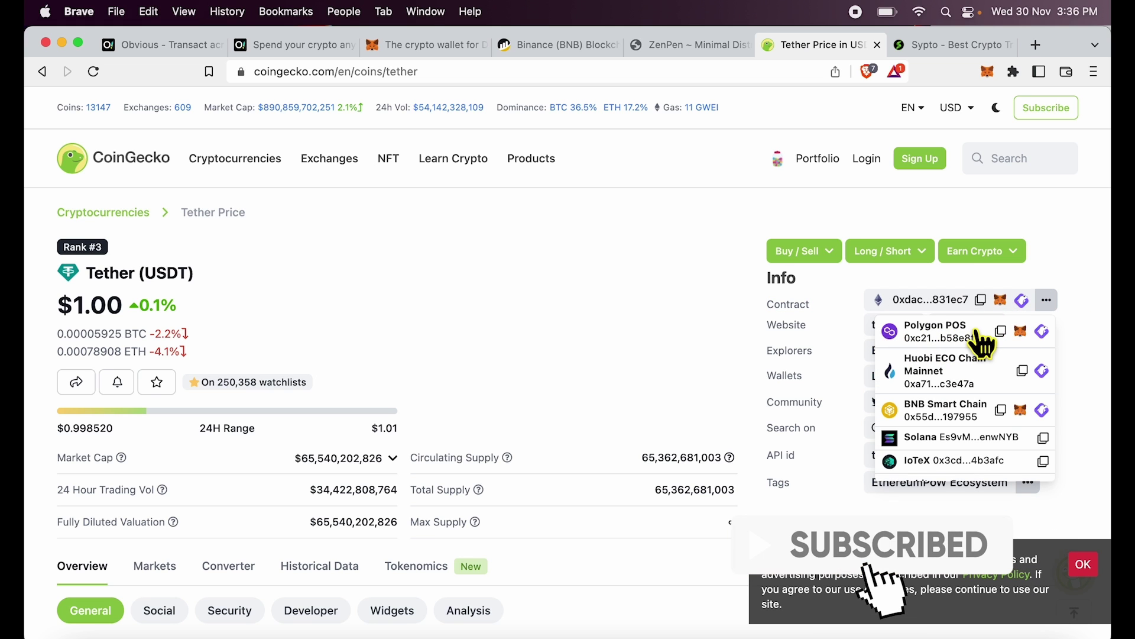
Step: Add the Polygon POS USDT contract to MetaMask and check its 1.29256 USDT balance
click(1021, 333)
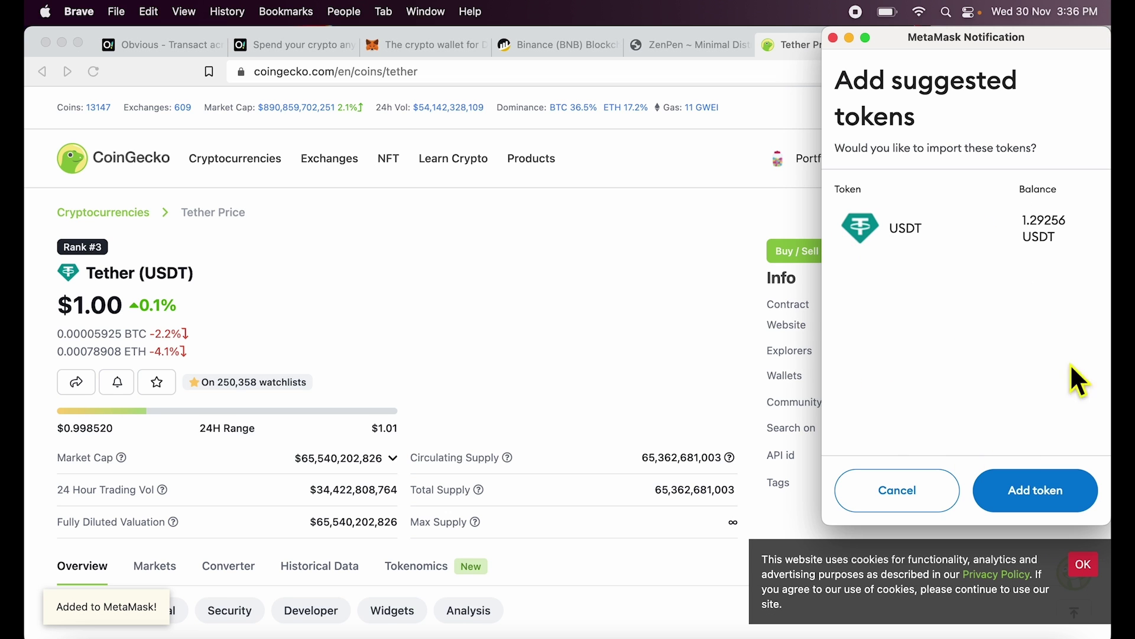
click(1038, 490)
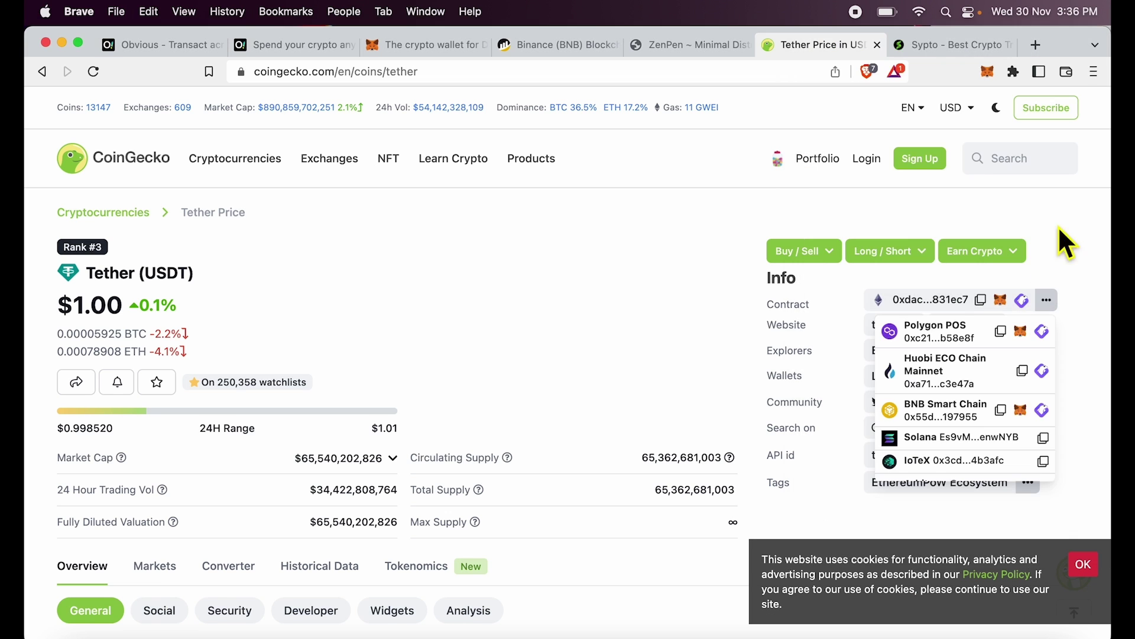
click(987, 72)
scroll(840, 464, down, 2)
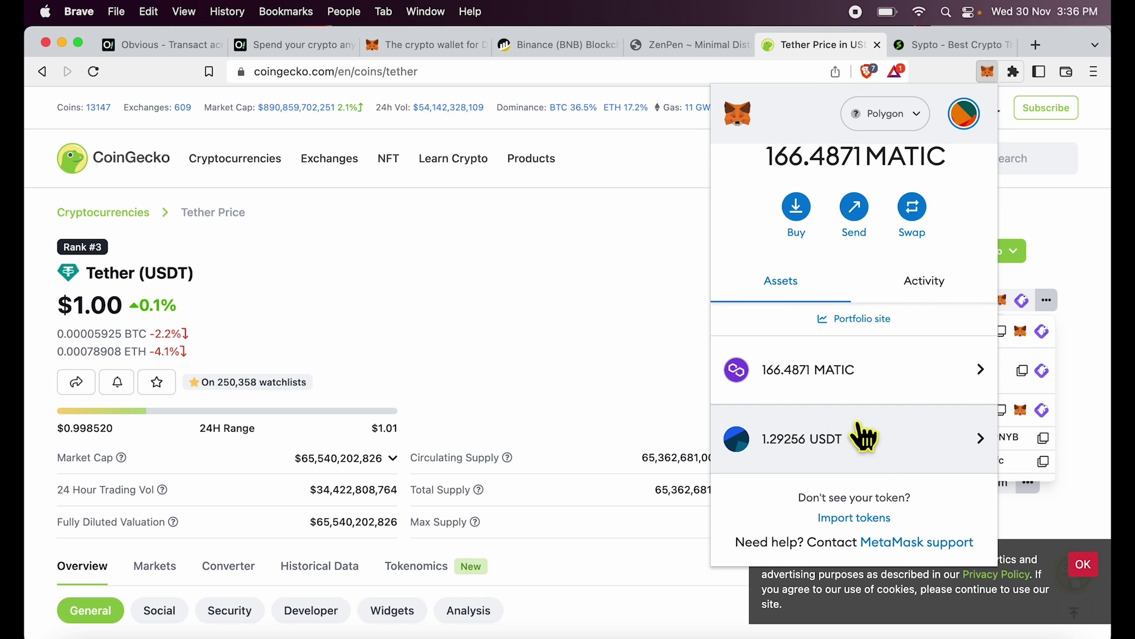
click(536, 266)
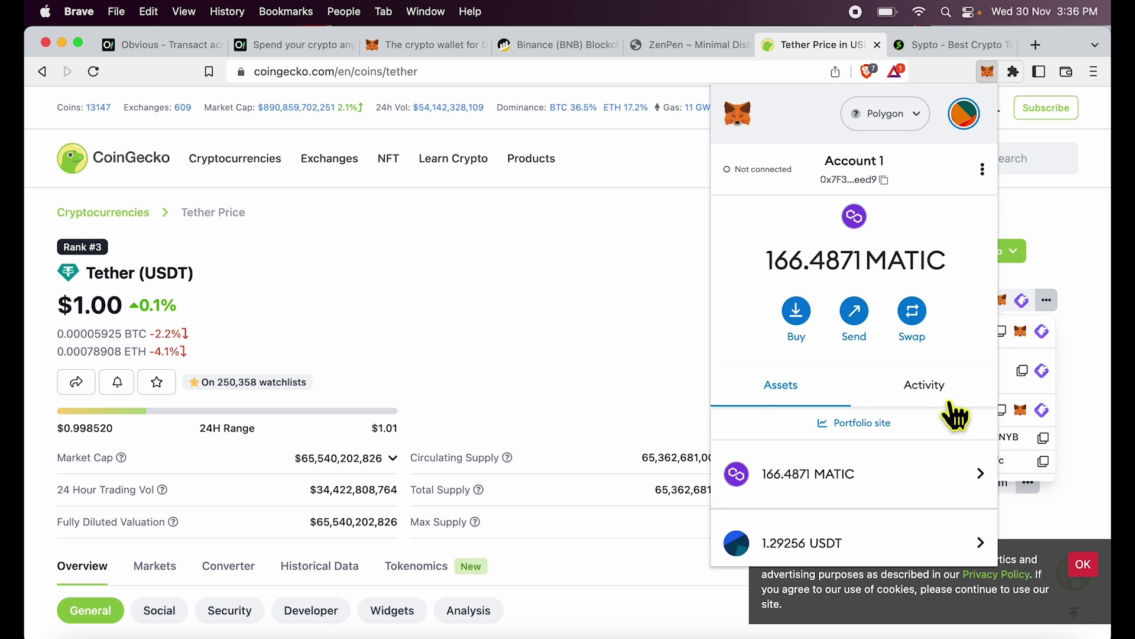
click(513, 278)
Step: Switch to the Obvious website tab and browse its homepage hero section
click(165, 45)
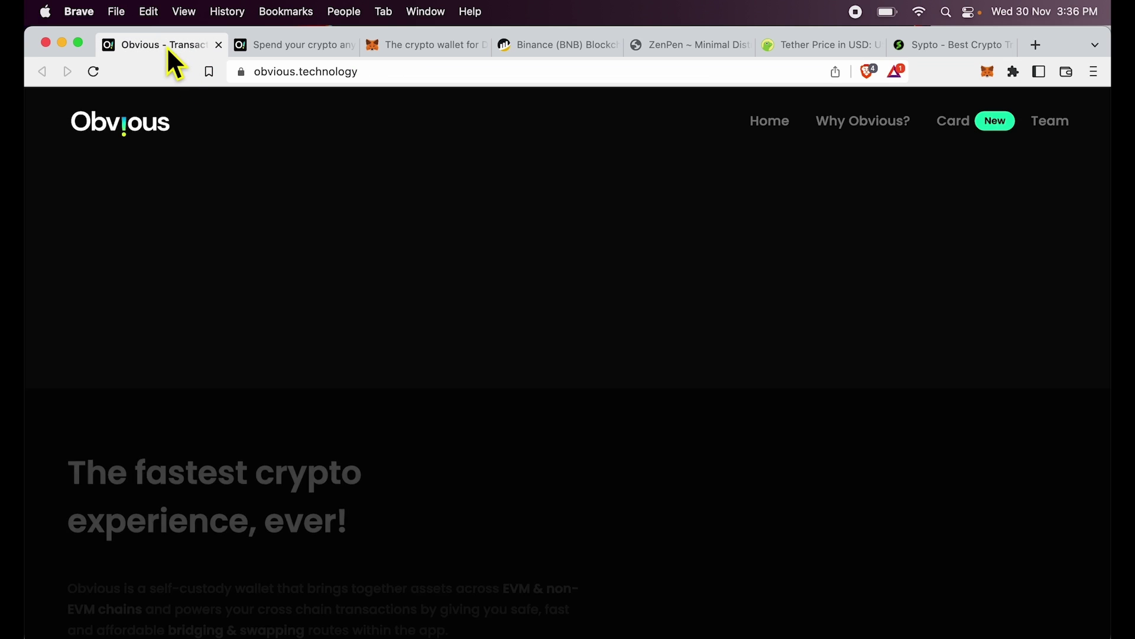
scroll(480, 370, down, 4)
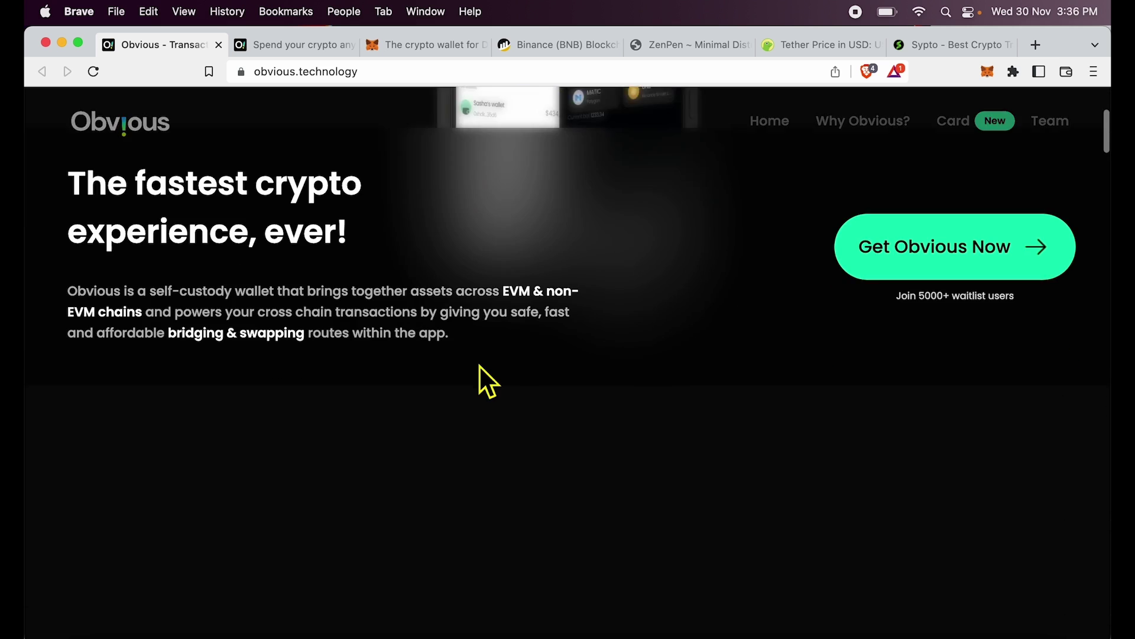
scroll(480, 370, up, 4)
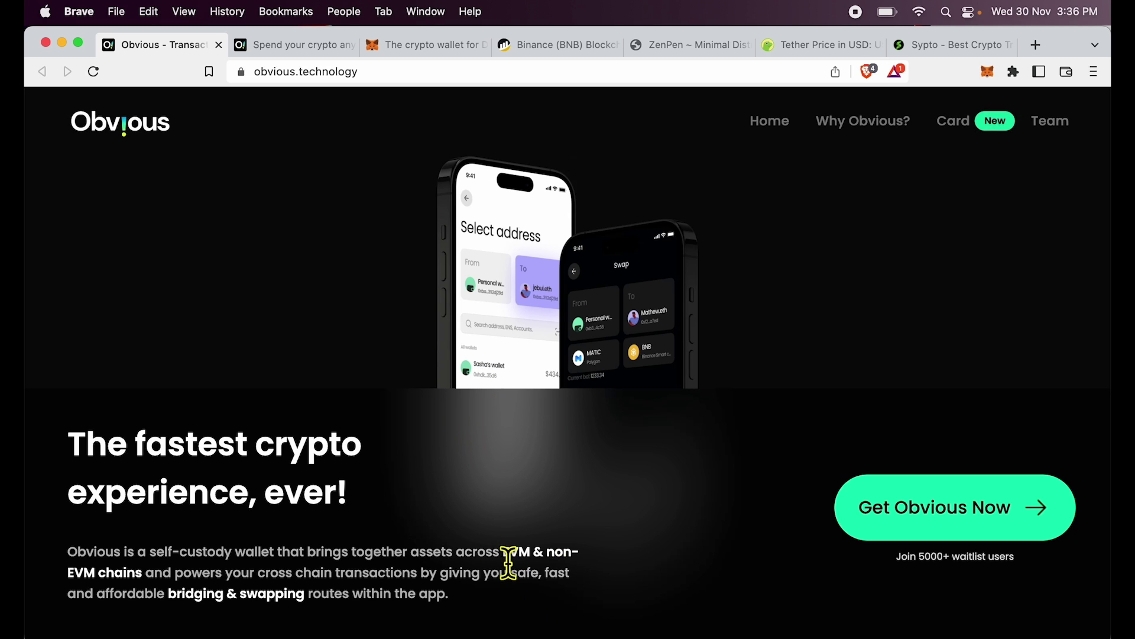
drag(503, 561, 530, 582)
click(481, 597)
Step: Switch to the 'Spend your crypto' tab showing obvious.technology/card
click(311, 47)
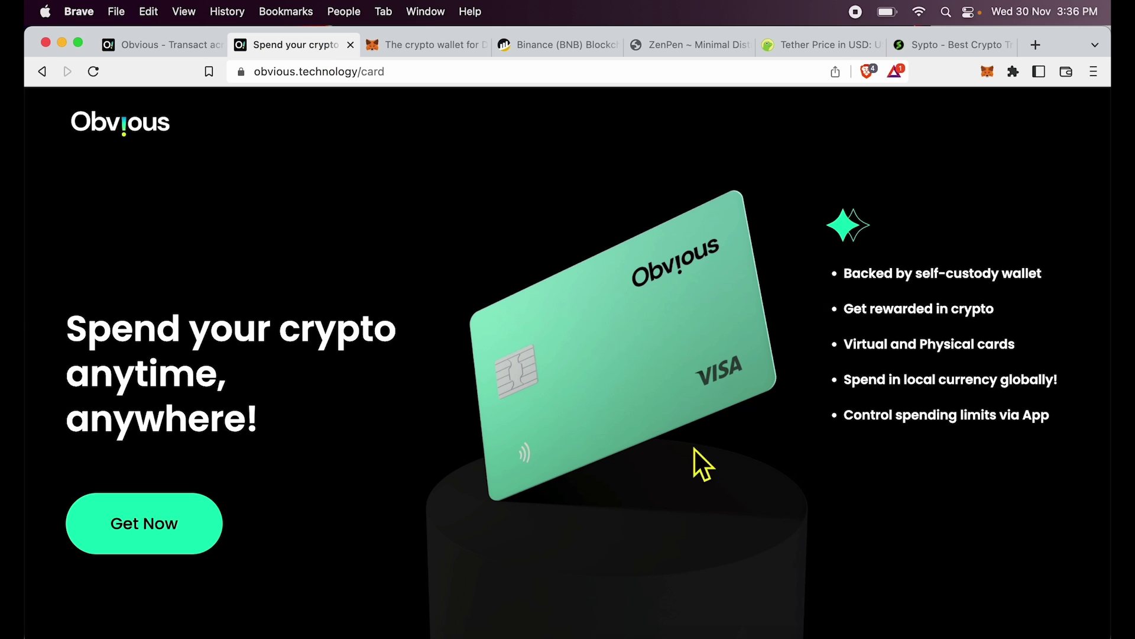